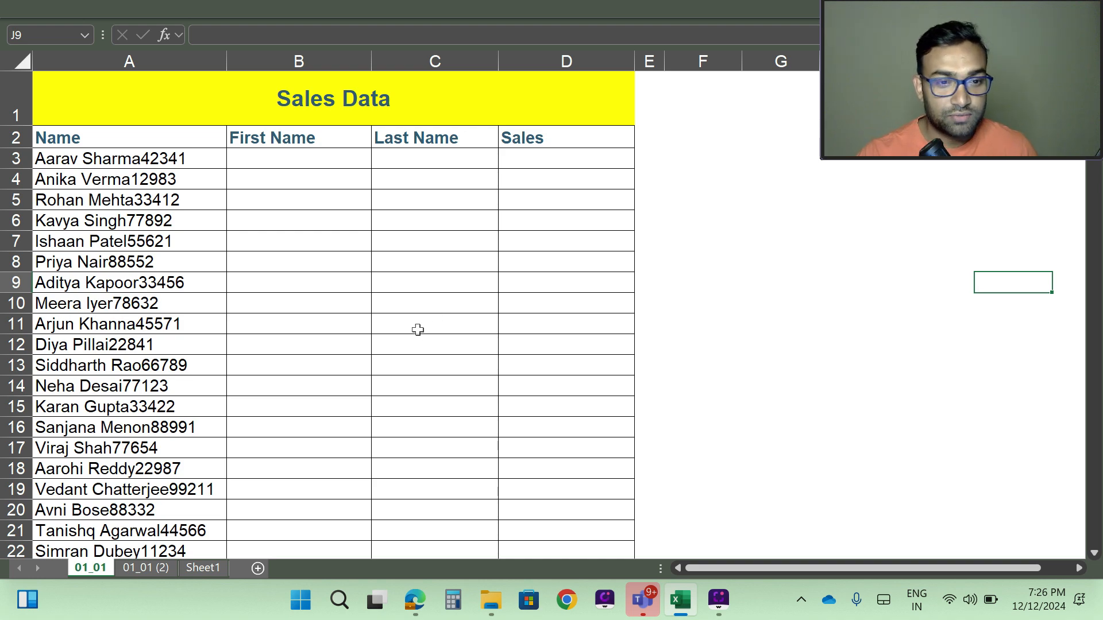
# Review the combined name-and-sales entries in the Name column, from the header down to the last row.
pyautogui.scroll(-9, 356, 250)
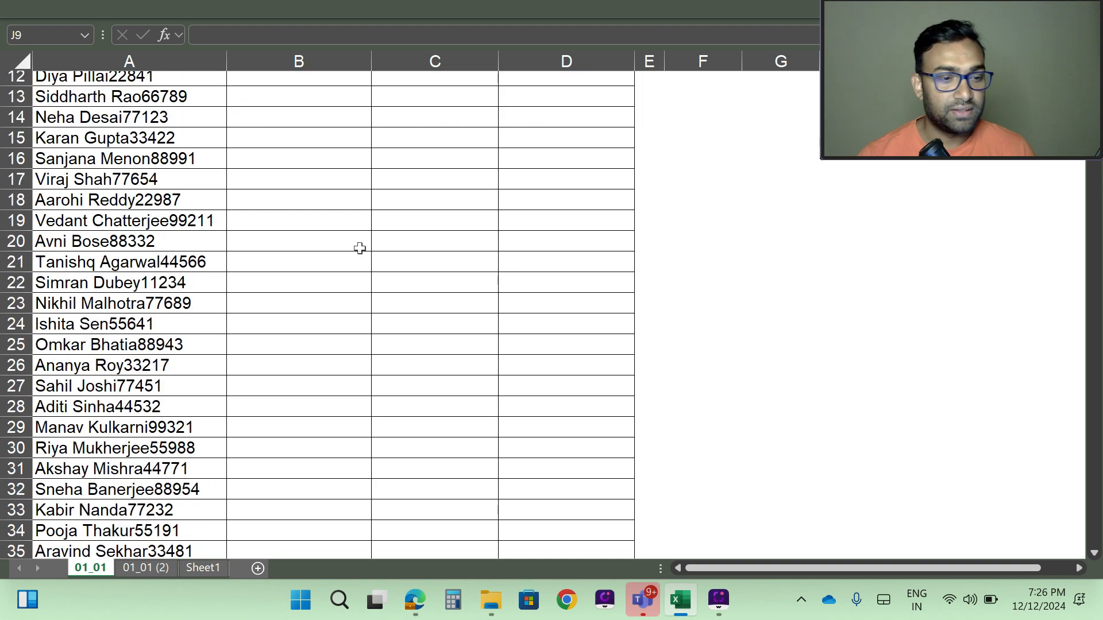
pyautogui.scroll(-4, 350, 255)
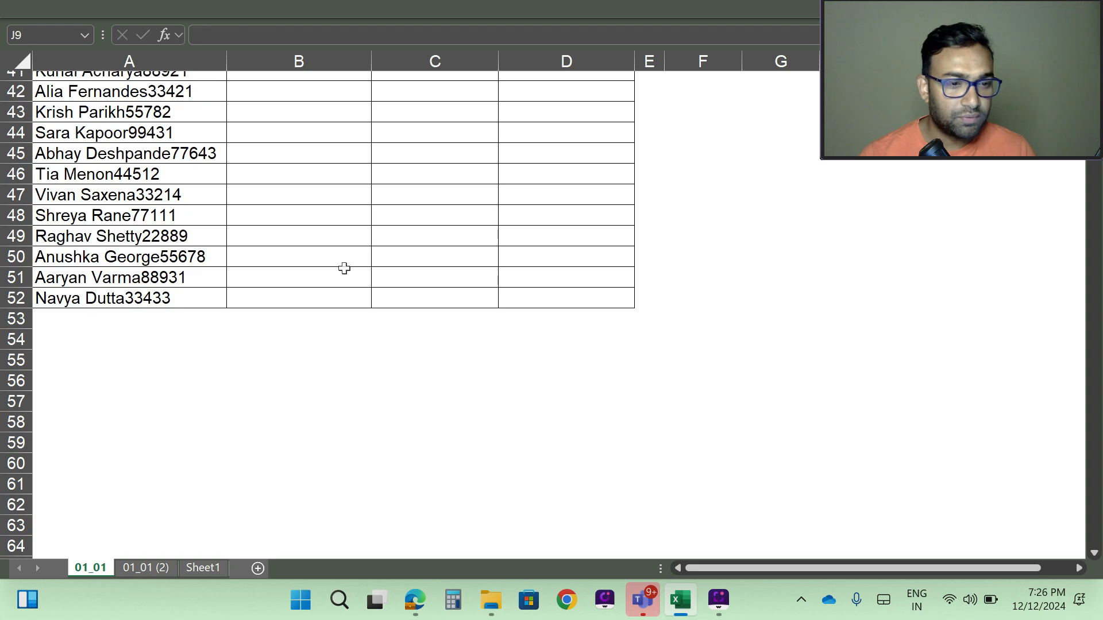
pyautogui.scroll(7, 339, 322)
pyautogui.scroll(6, 332, 370)
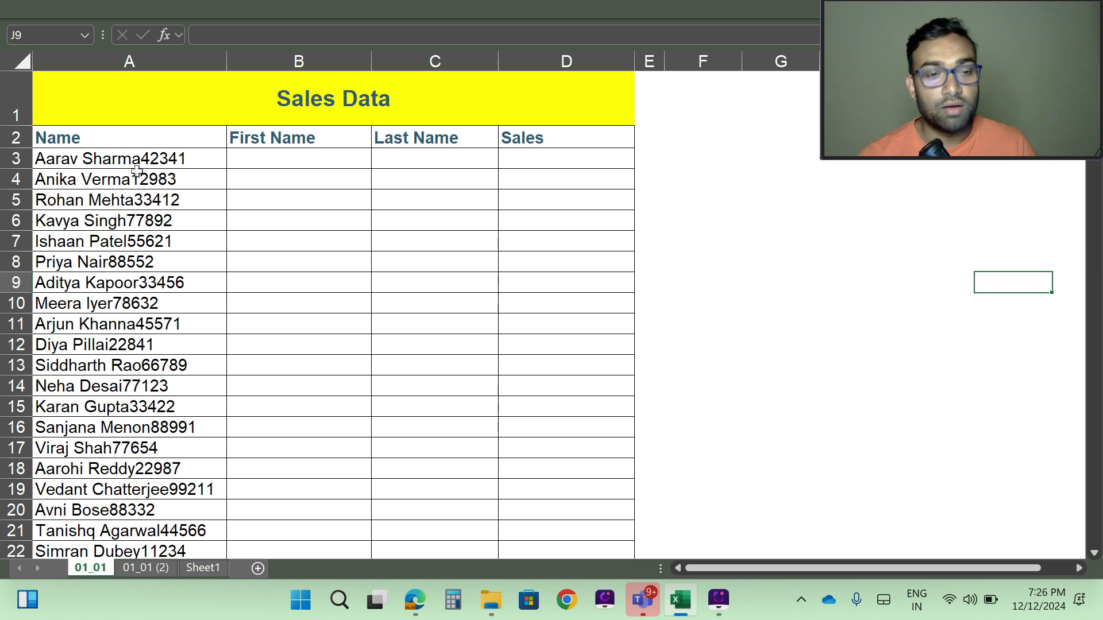
pyautogui.click(106, 138)
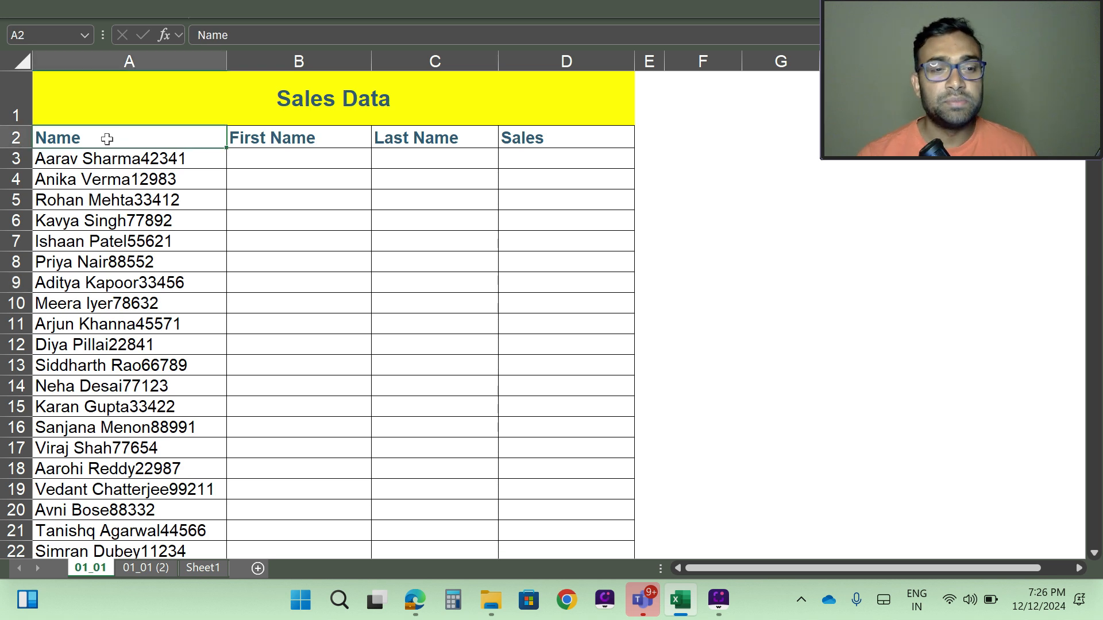
pyautogui.click(123, 163)
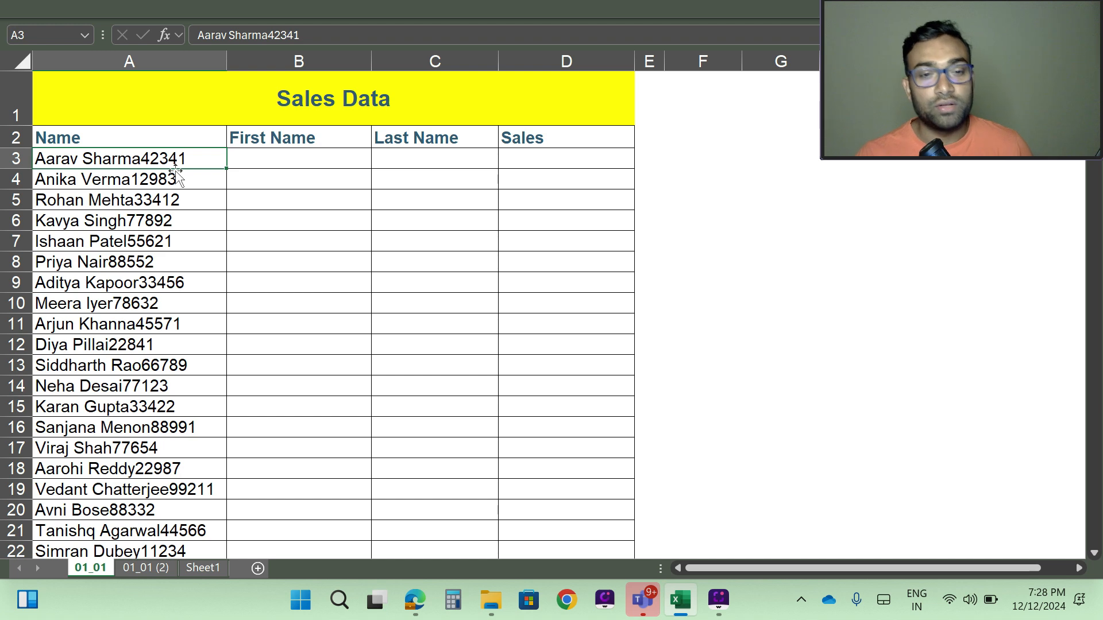
# Enter the sample values split from A3 in row 3: the first name, the last name and 42341 as Sales.
pyautogui.click(272, 155)
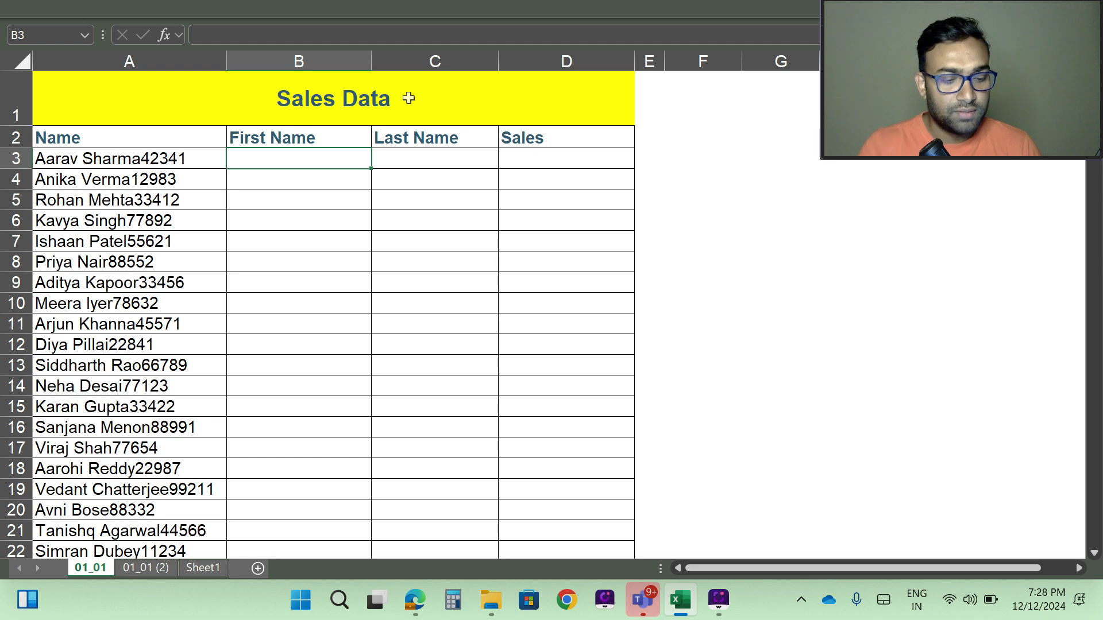
pyautogui.write('A')
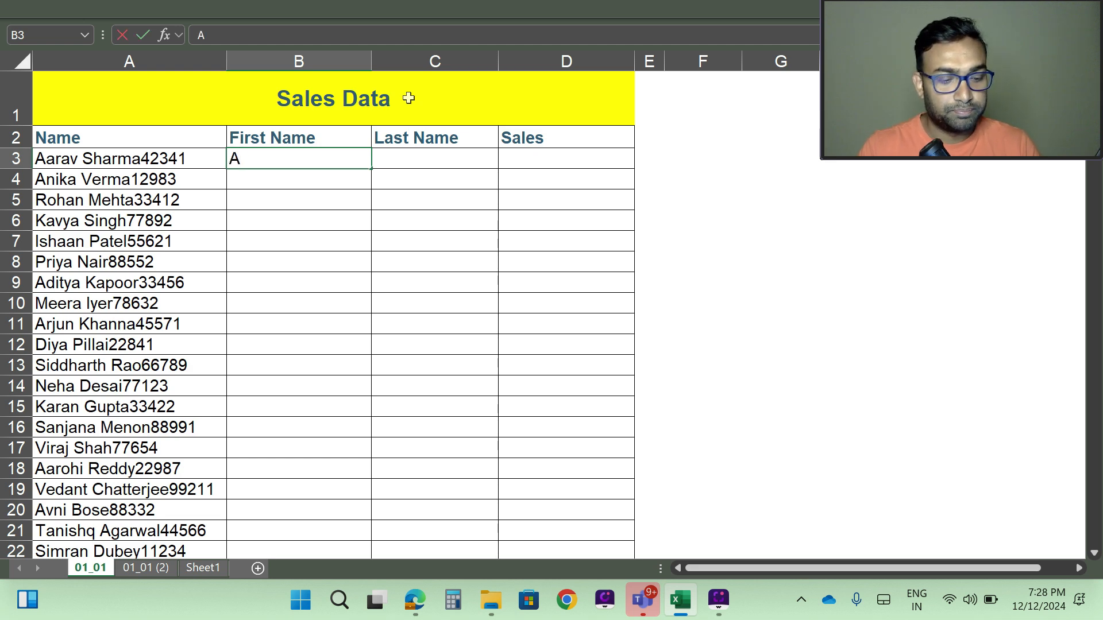
pyautogui.write('arav')
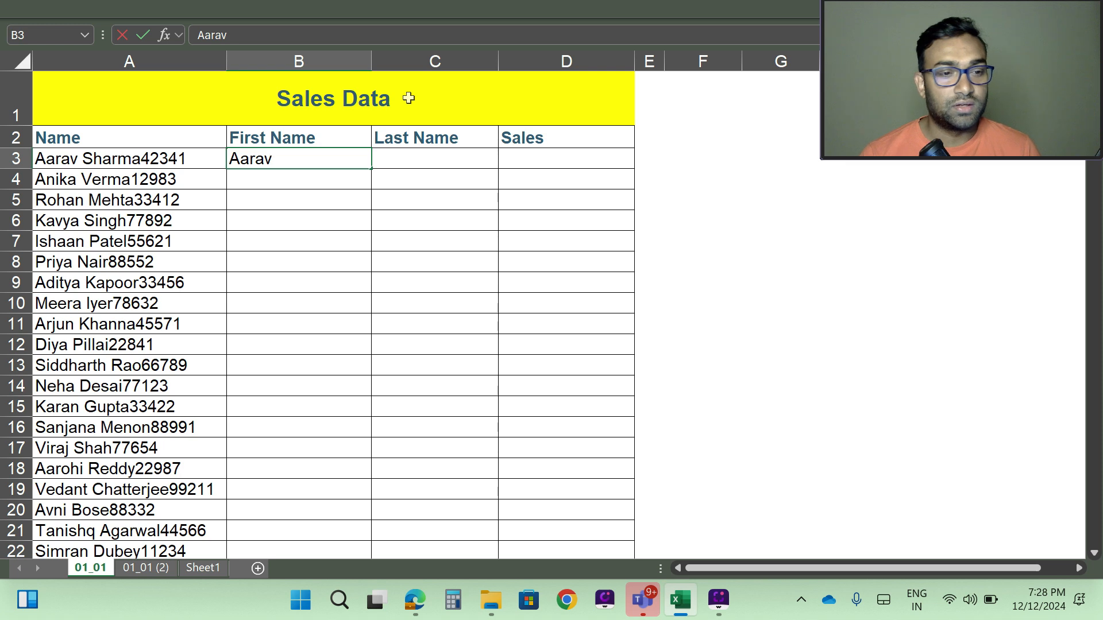
pyautogui.press('Tab')
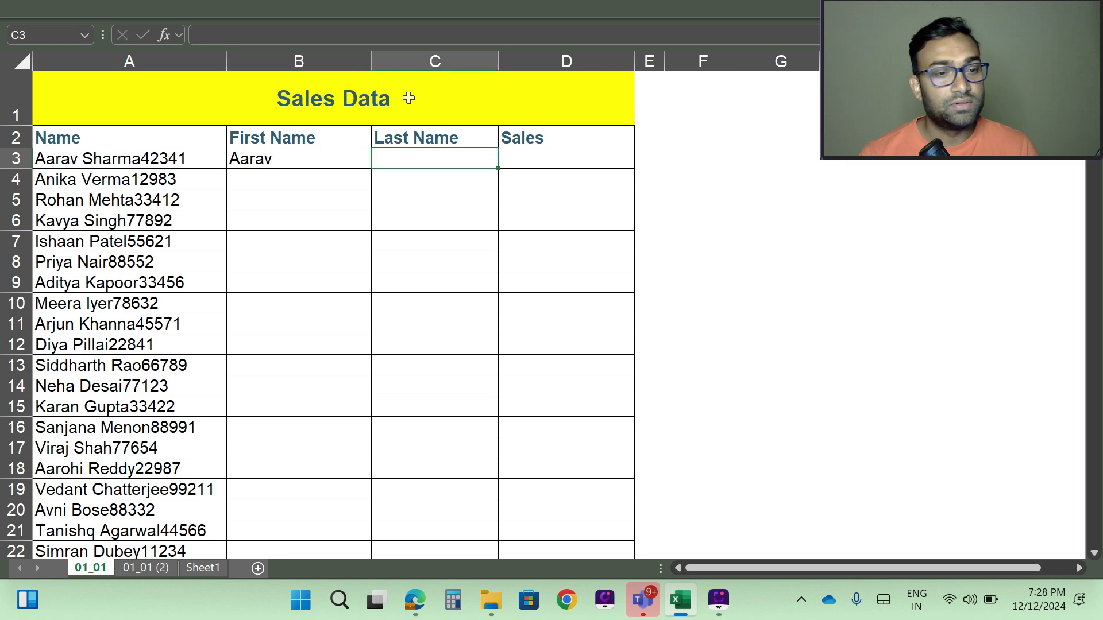
pyautogui.write('S')
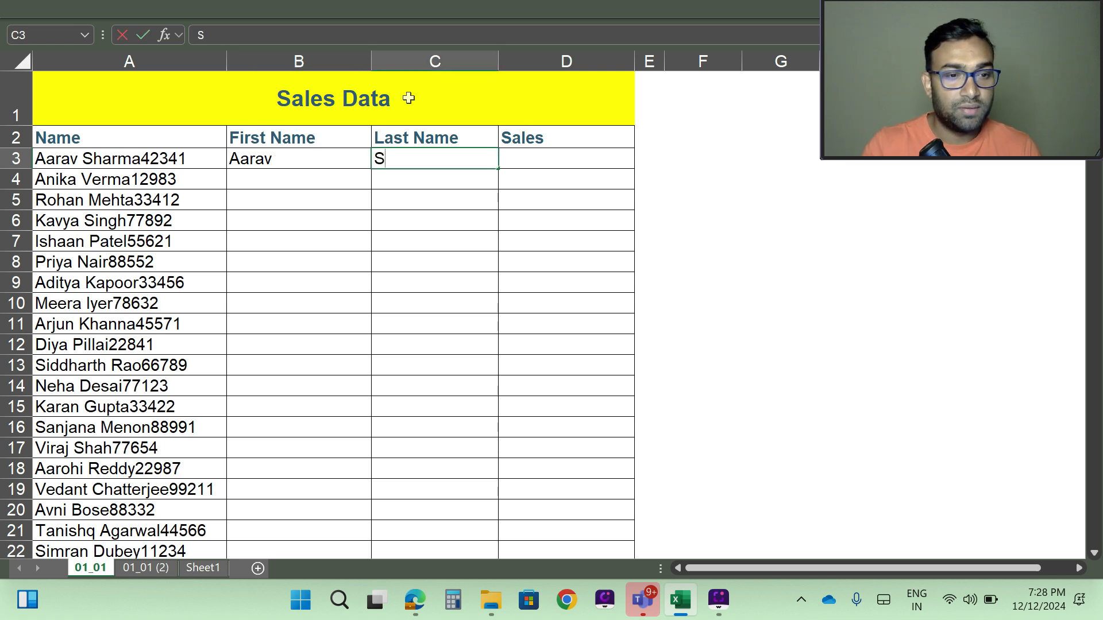
pyautogui.write('harma')
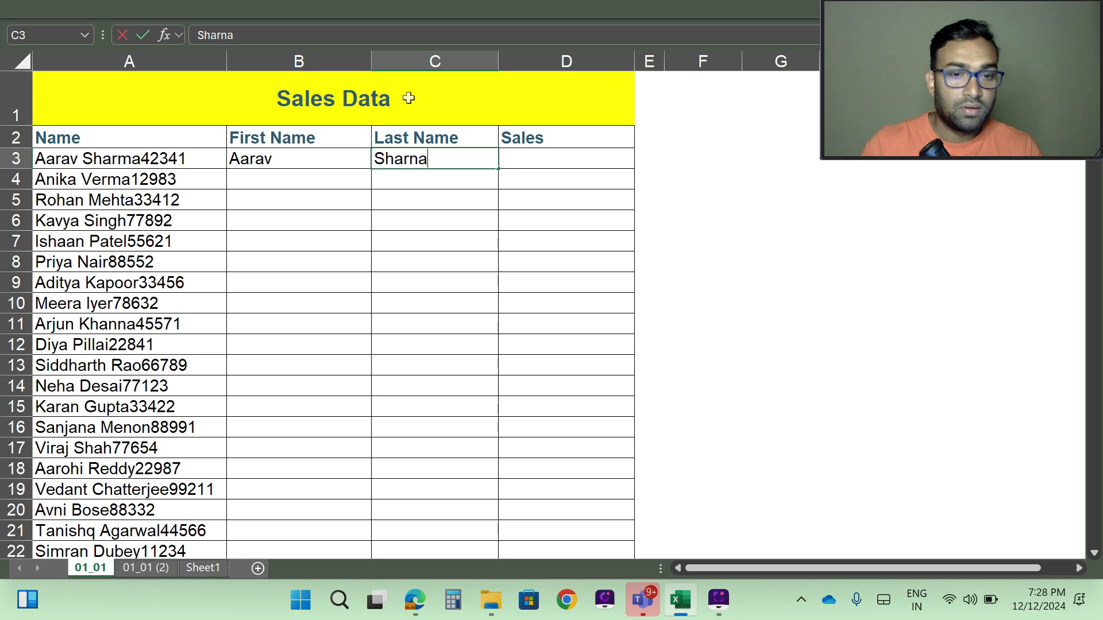
pyautogui.press('BackSpace')
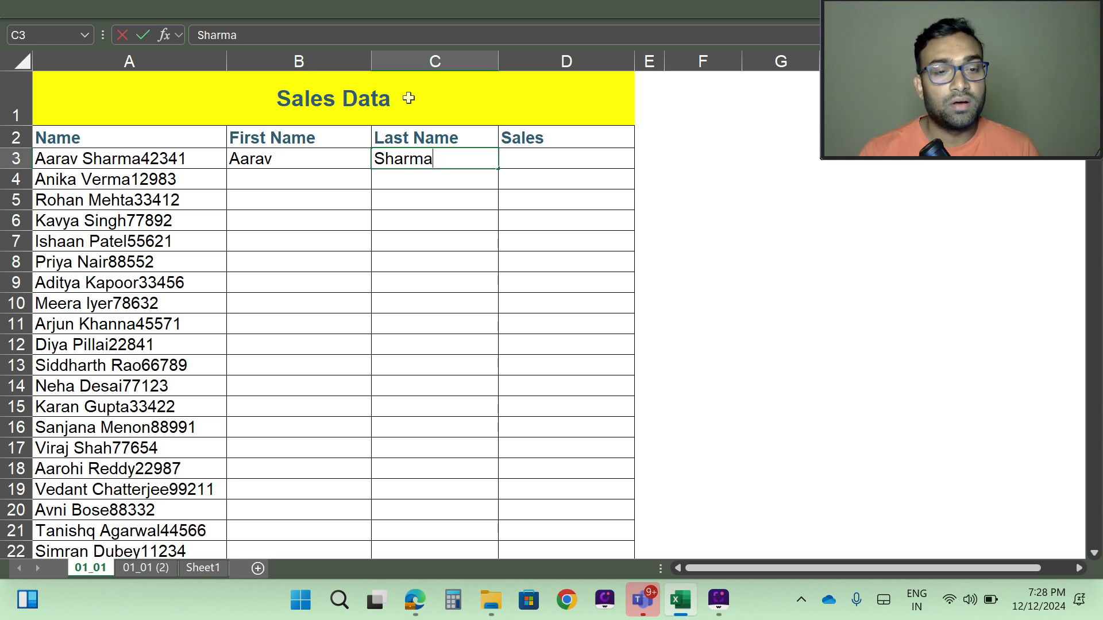
pyautogui.press('Tab')
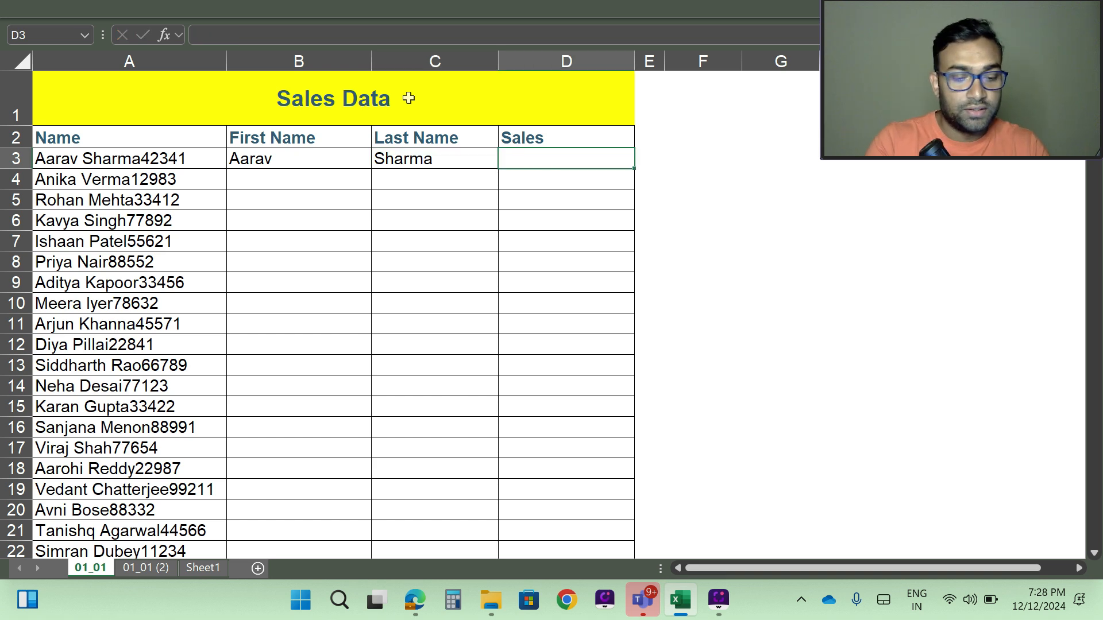
pyautogui.write('42341')
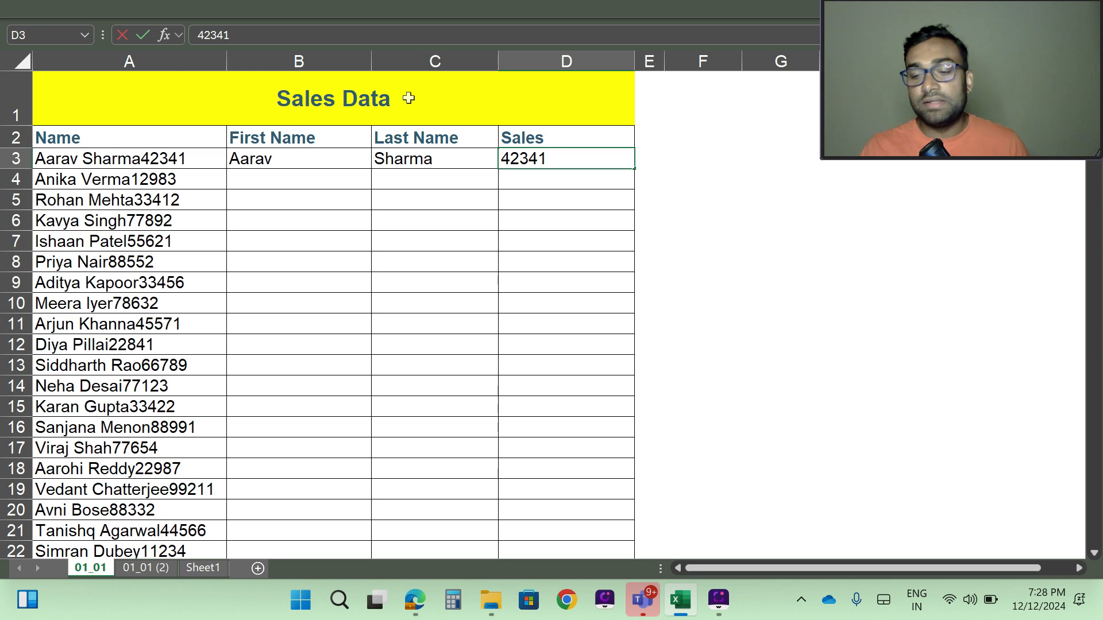
pyautogui.press('Return')
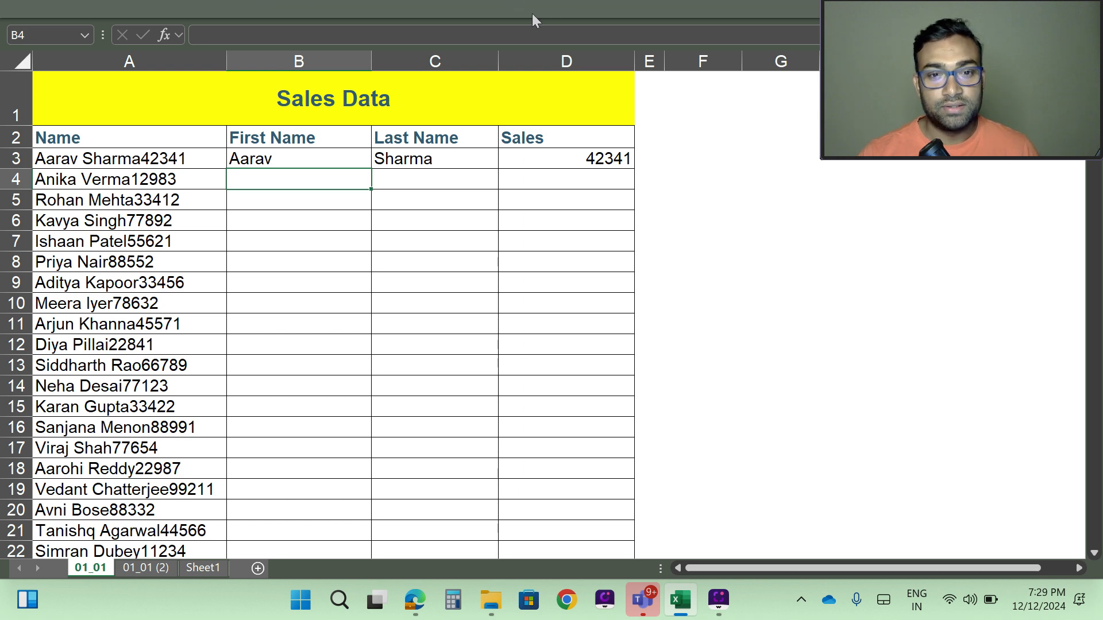
# Flash Fill the rest of the First Name column from B4, following the sample in B3.
pyautogui.click(513, 9)
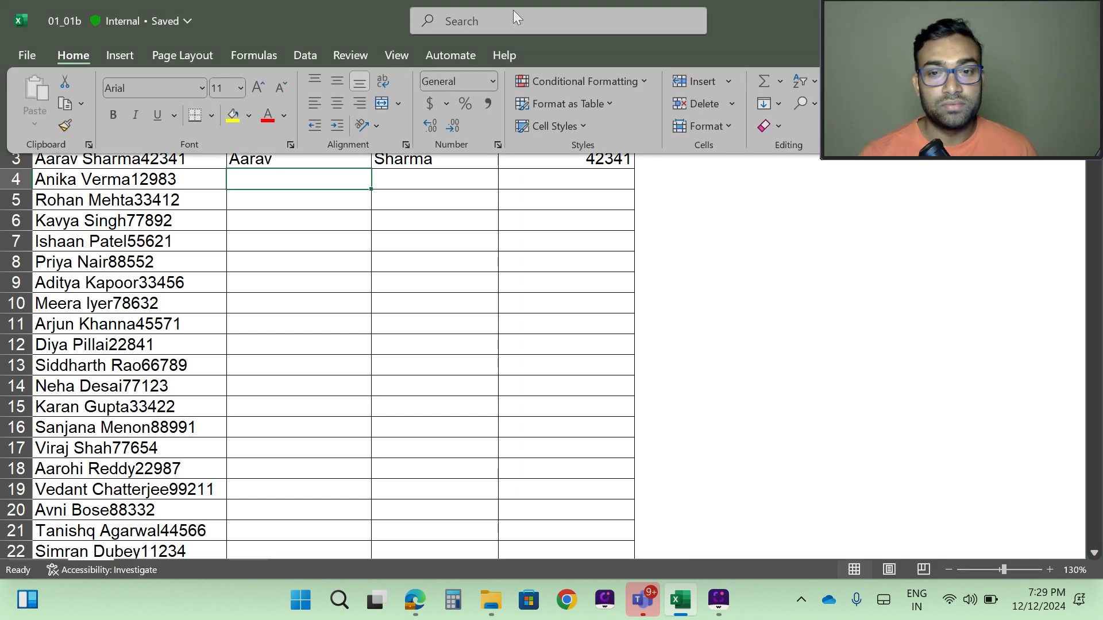
pyautogui.moveTo(941, 2); pyautogui.dragTo(996, 197)
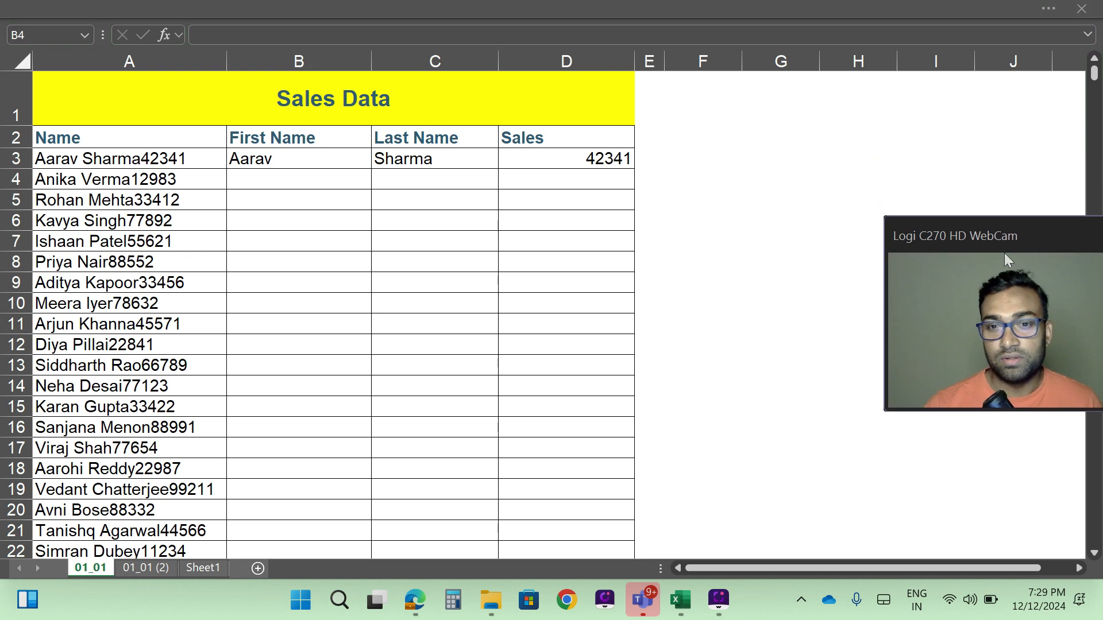
pyautogui.click(522, 12)
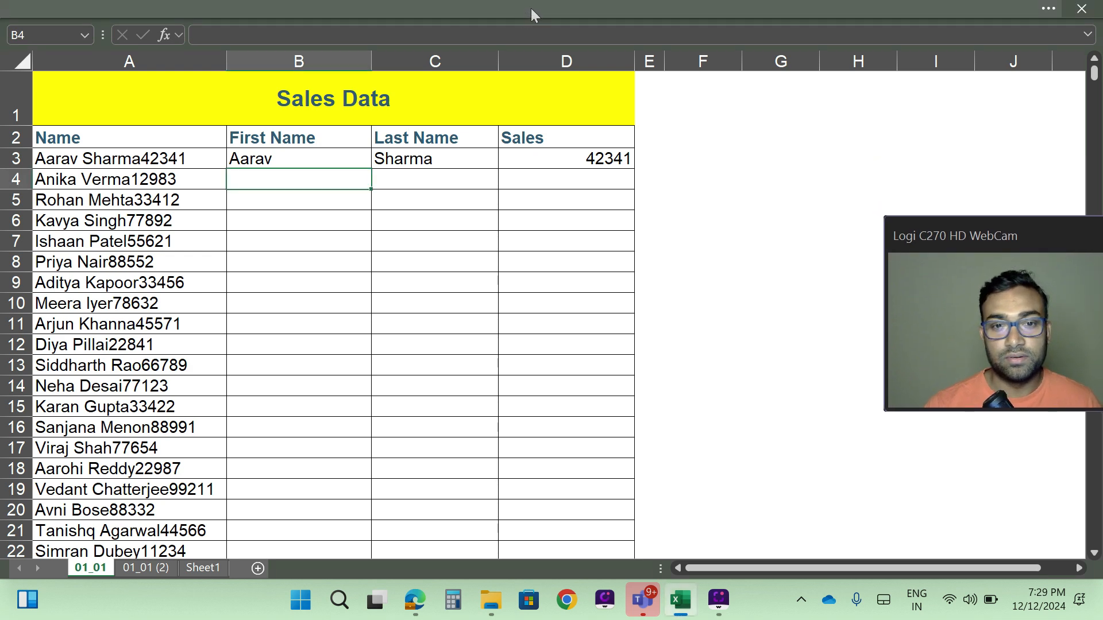
pyautogui.click(527, 6)
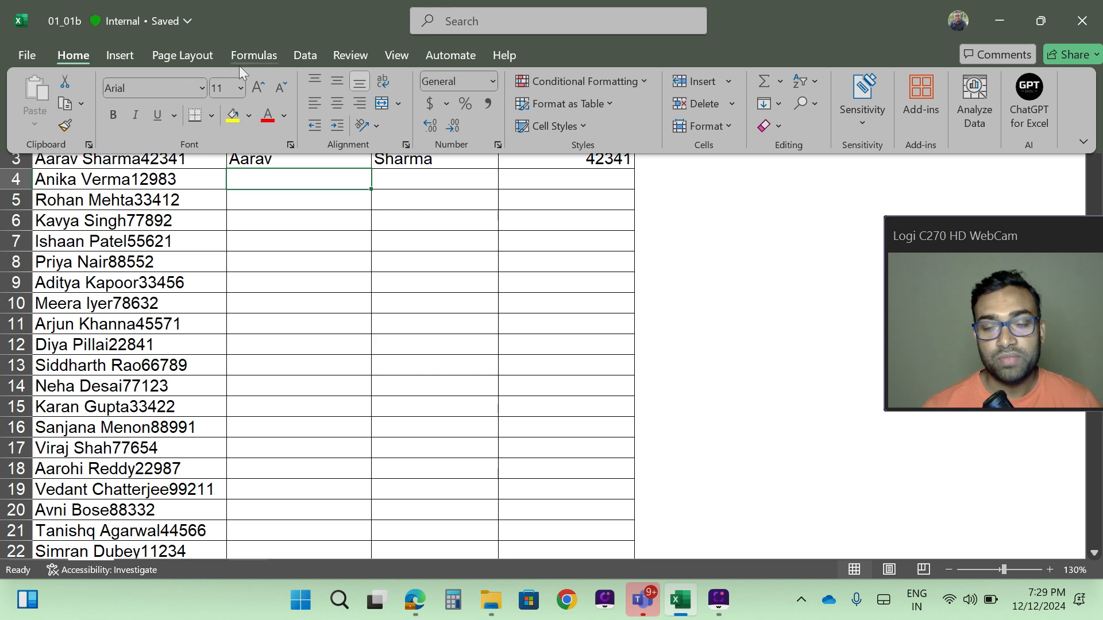
pyautogui.click(780, 105)
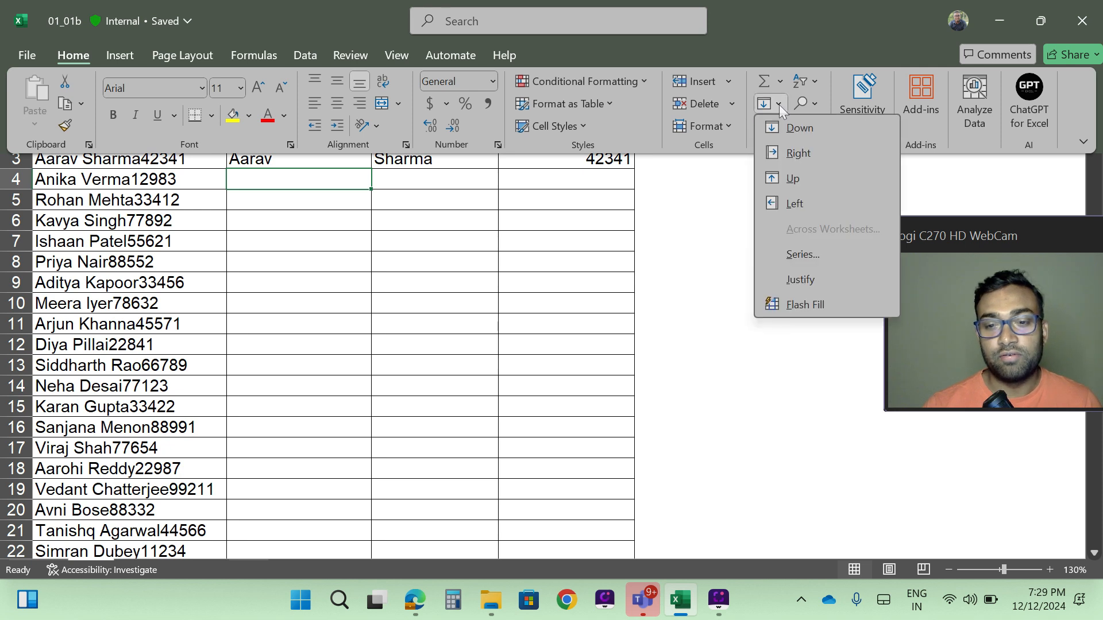
pyautogui.click(818, 304)
pyautogui.hotkey('ctrl', 'shift', 'F1')
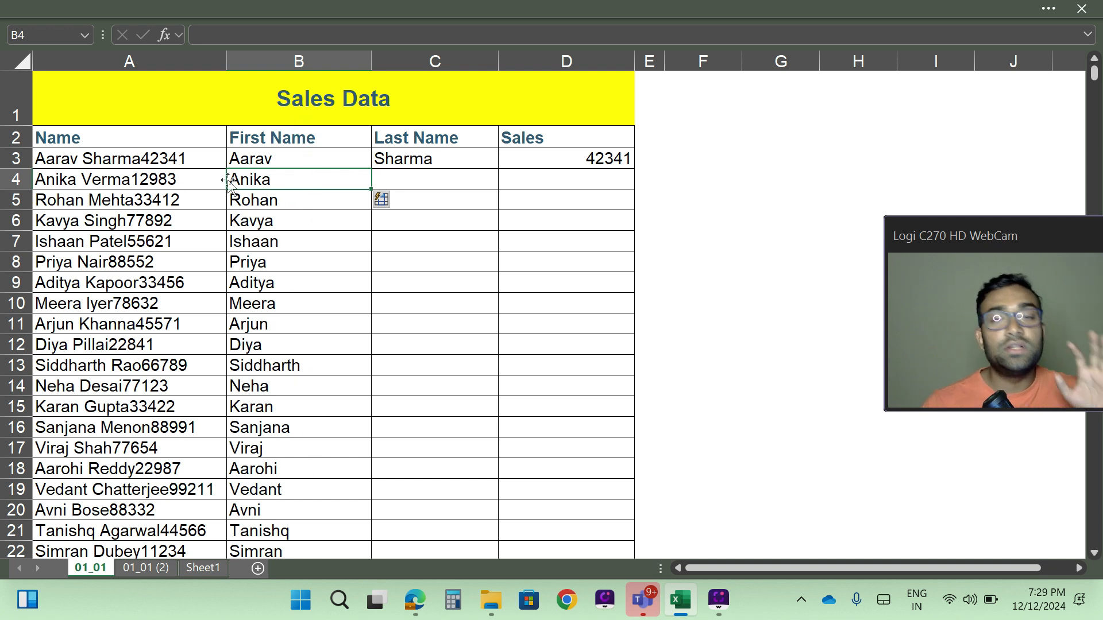
# Examine the sample entries in row 3 and check the filled First Name column down to the end of the table.
pyautogui.click(271, 162)
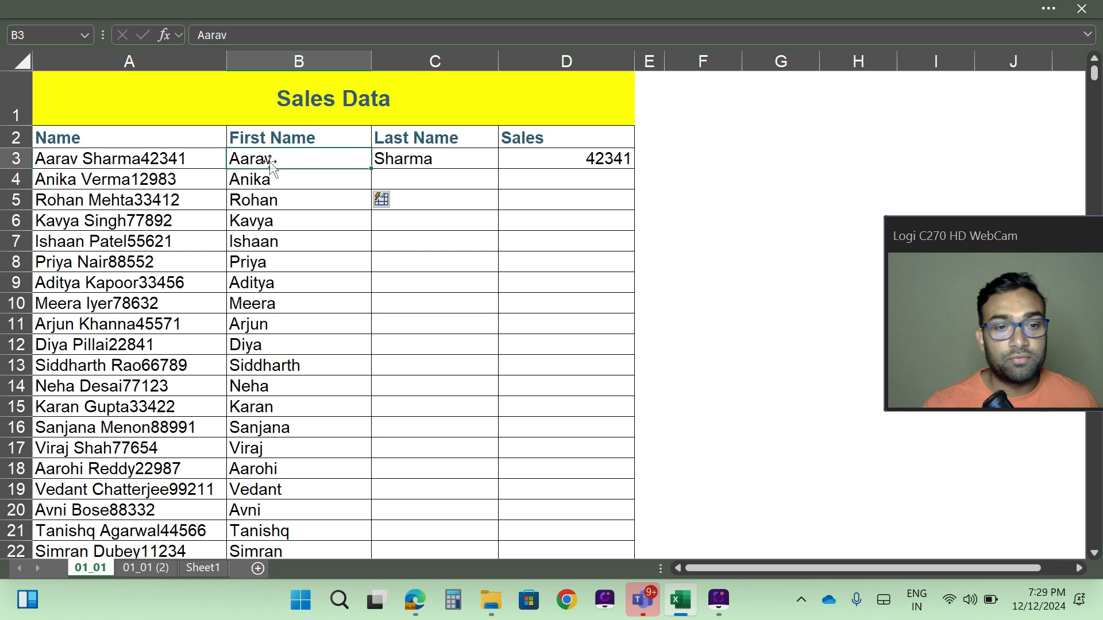
pyautogui.hotkey('shift', 'Right')
pyautogui.hotkey('shift', 'Right')
pyautogui.hotkey('shift', 'Right')
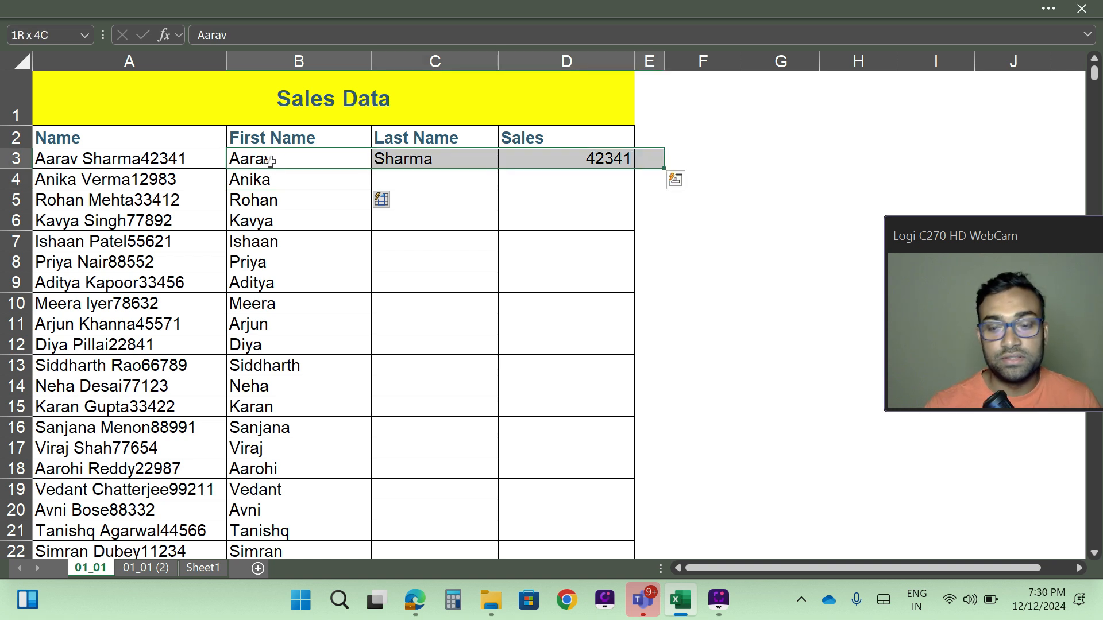
pyautogui.hotkey('shift', 'Left')
pyautogui.click(270, 161)
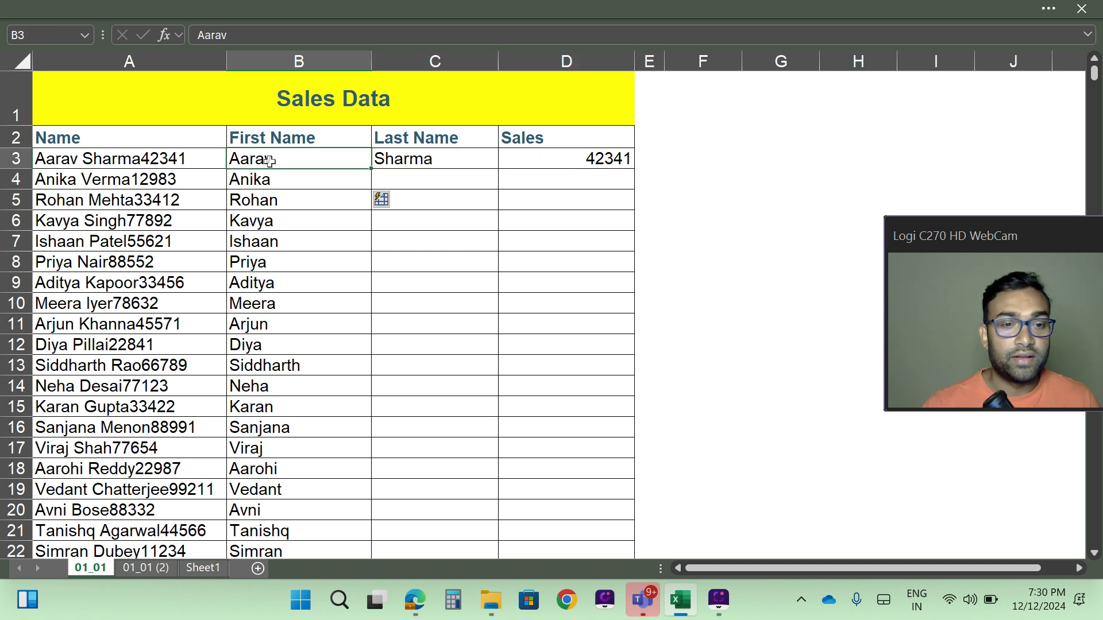
pyautogui.click(439, 156)
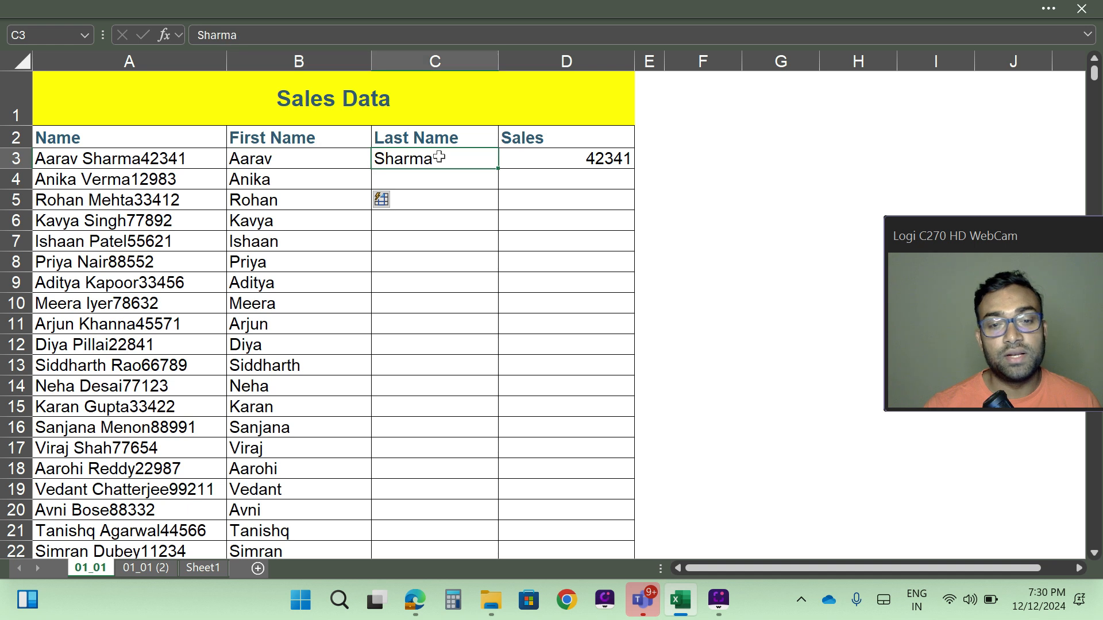
pyautogui.click(550, 158)
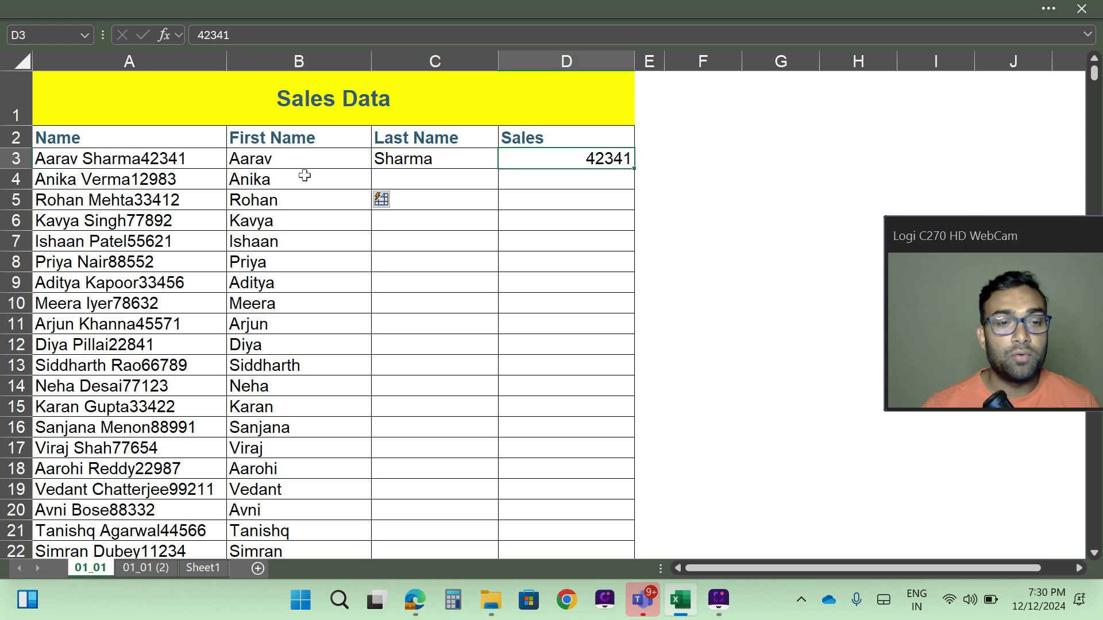
pyautogui.click(259, 180)
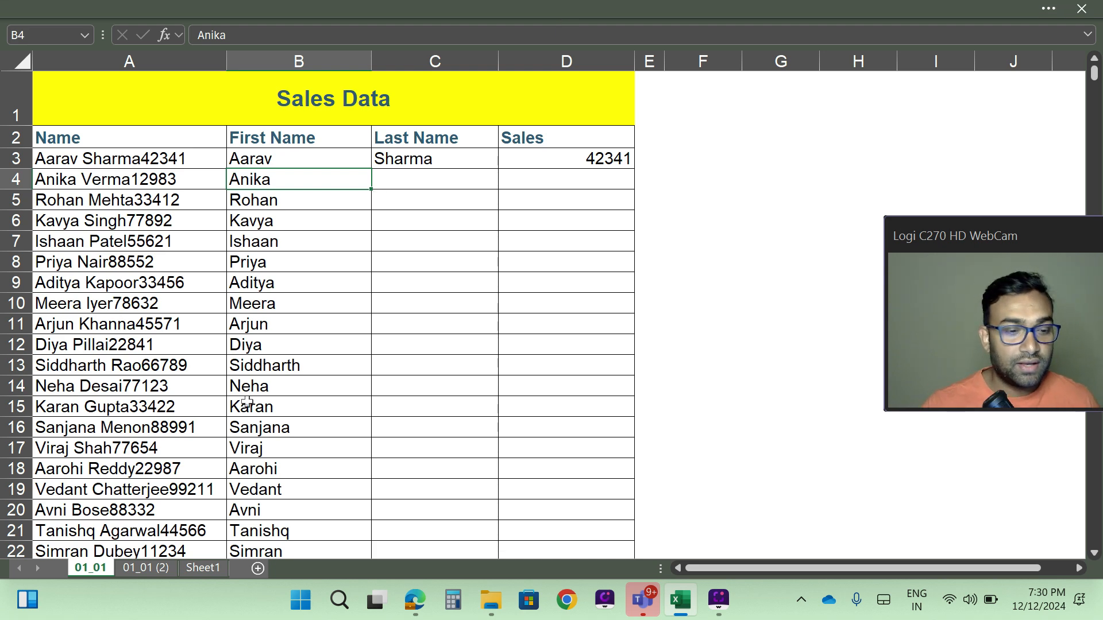
pyautogui.scroll(-16, 304, 374)
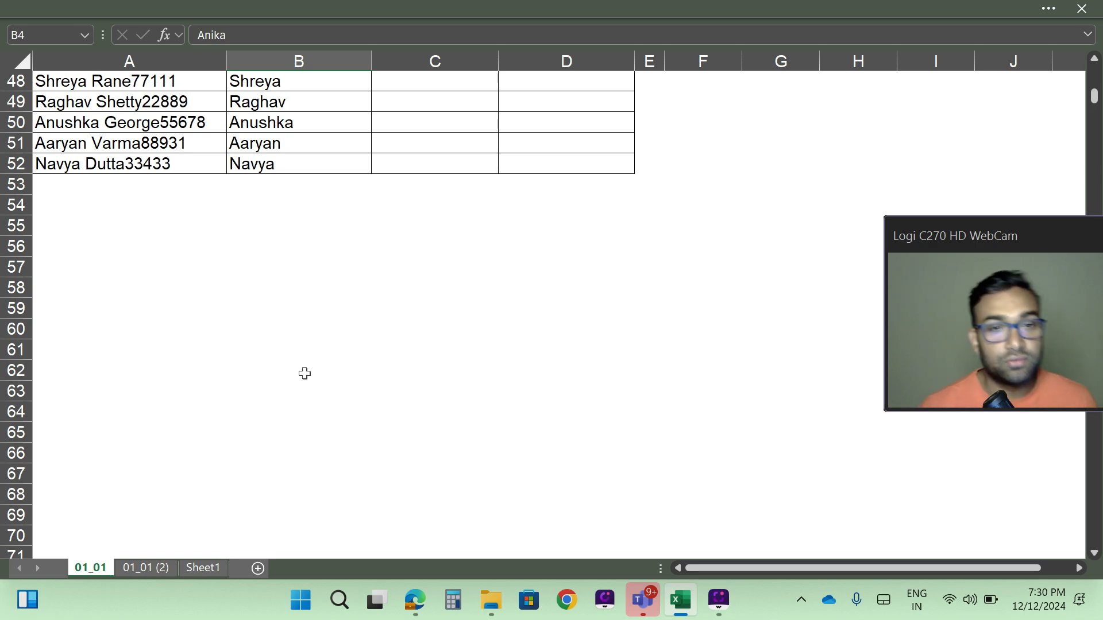
pyautogui.scroll(16, 304, 373)
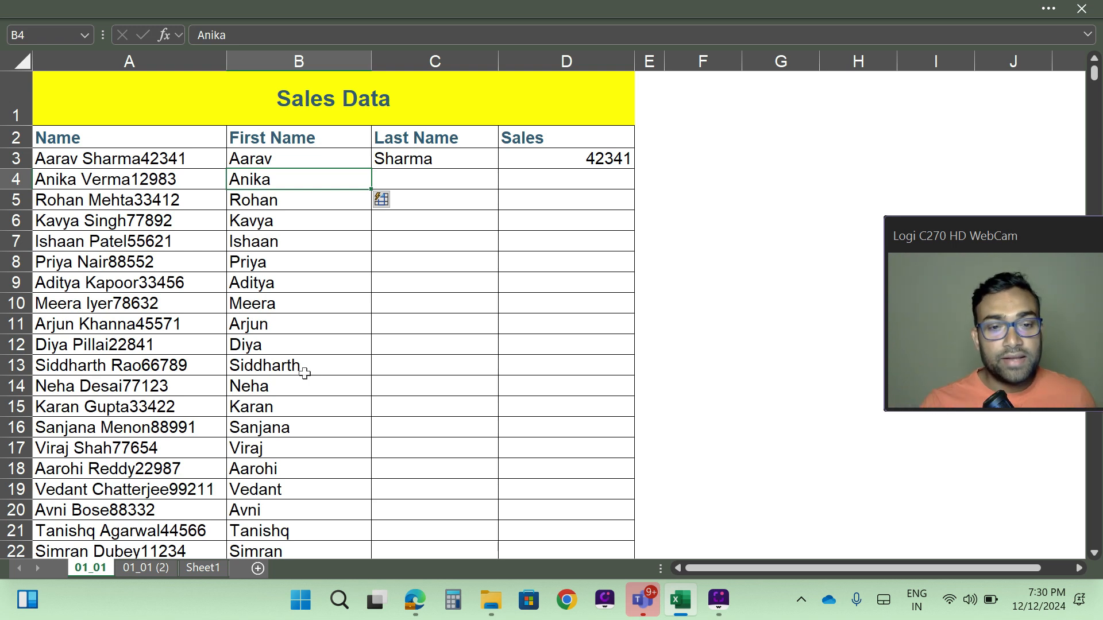
# Flash Fill the rest of the Last Name column from C4, following the sample in C3.
pyautogui.click(399, 183)
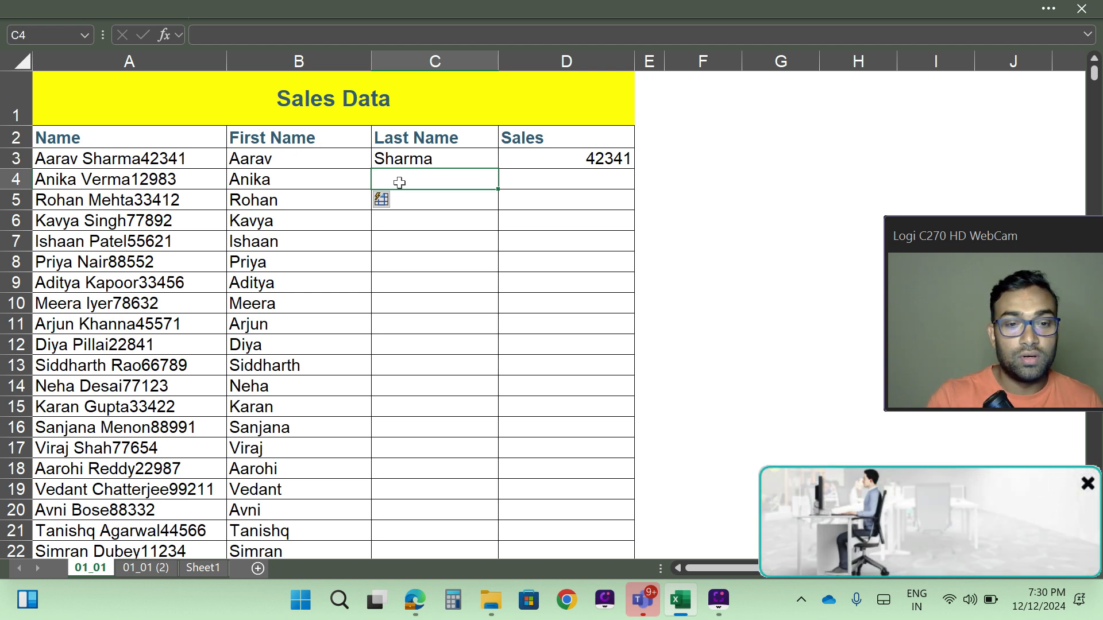
pyautogui.hotkey('ctrl', 'e')
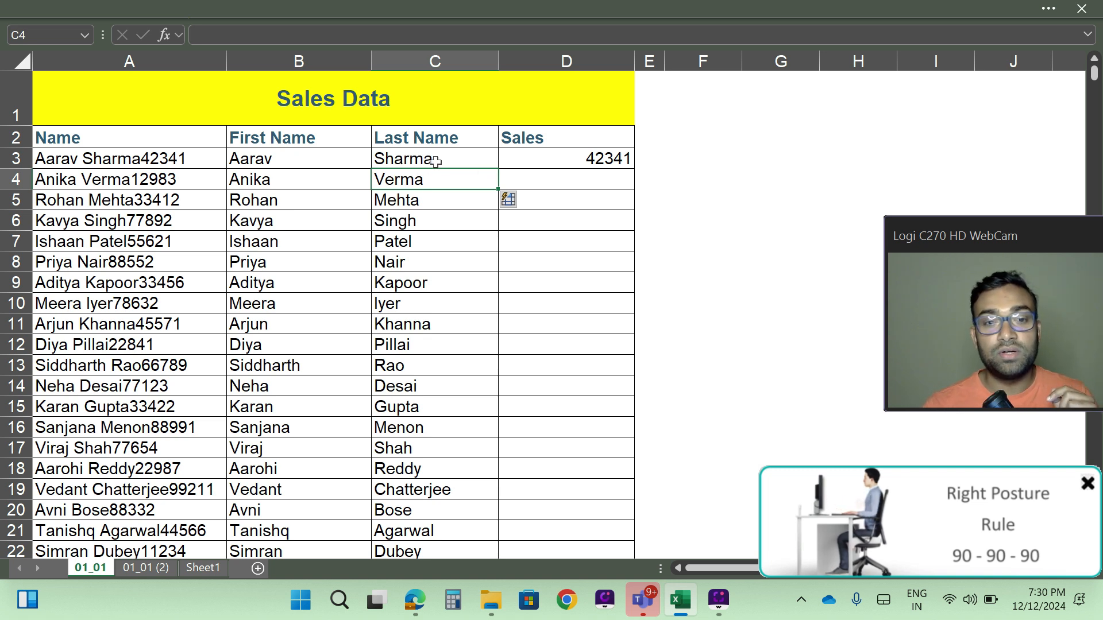
pyautogui.click(440, 52)
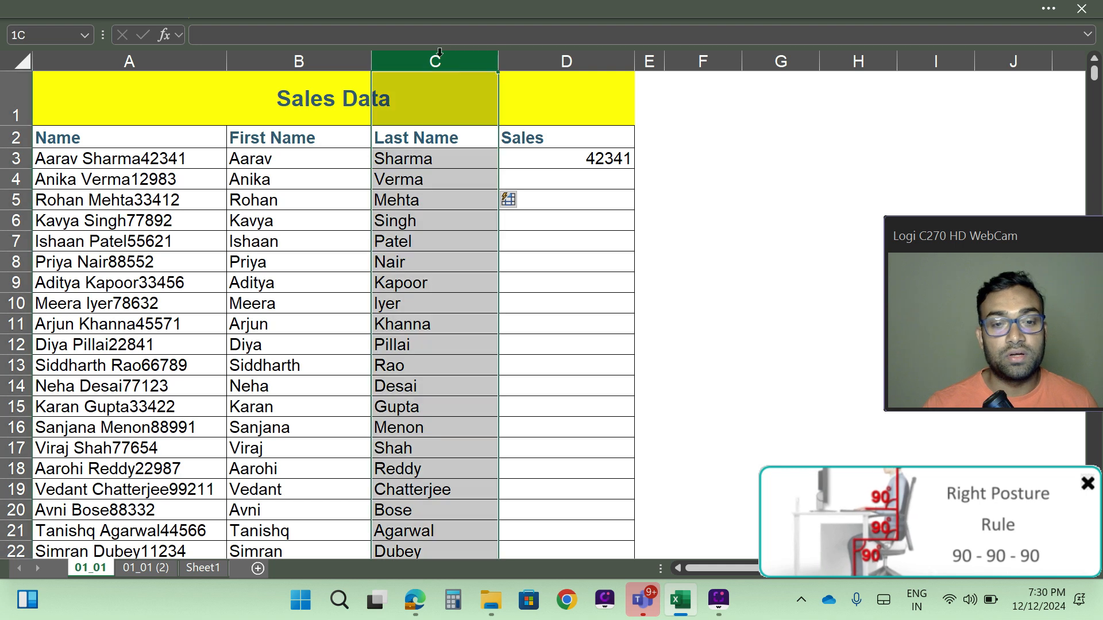
pyautogui.click(405, 162)
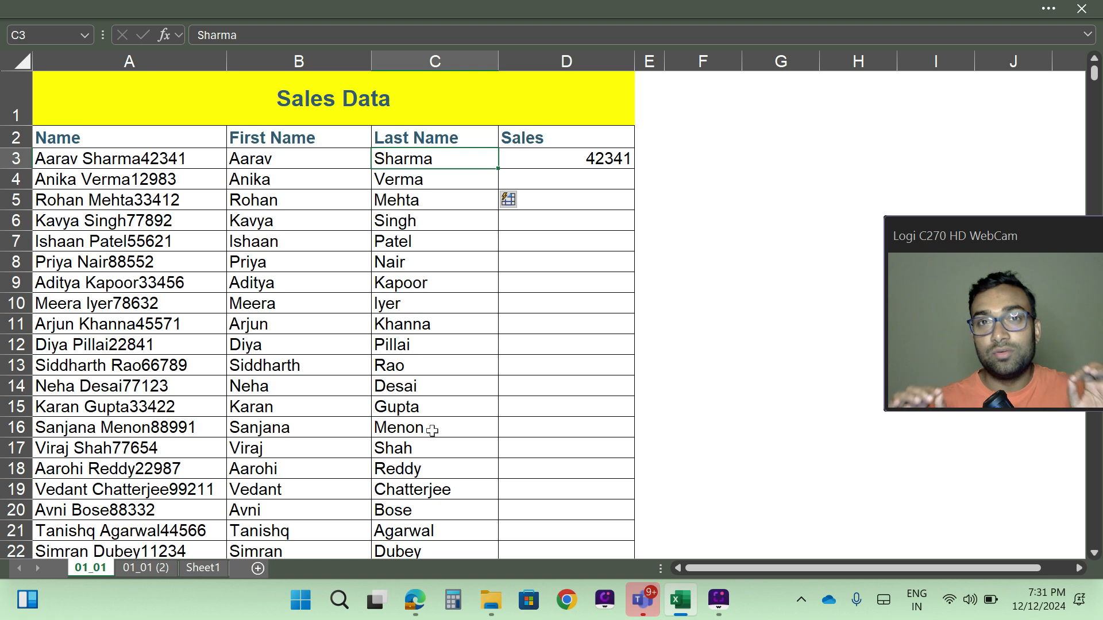
pyautogui.click(580, 10)
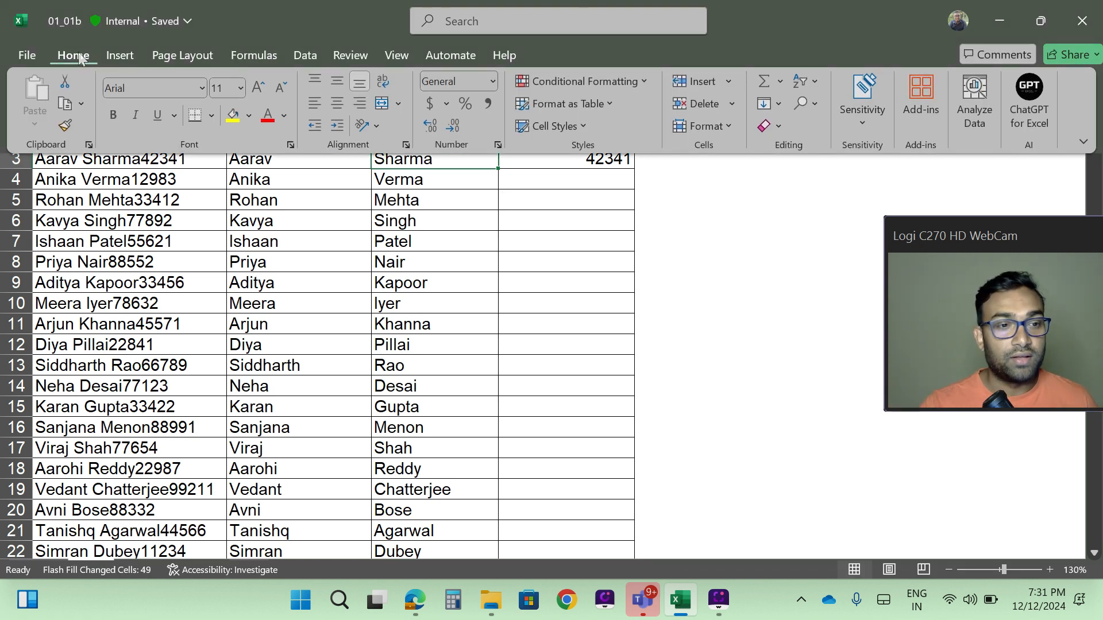
pyautogui.click(779, 104)
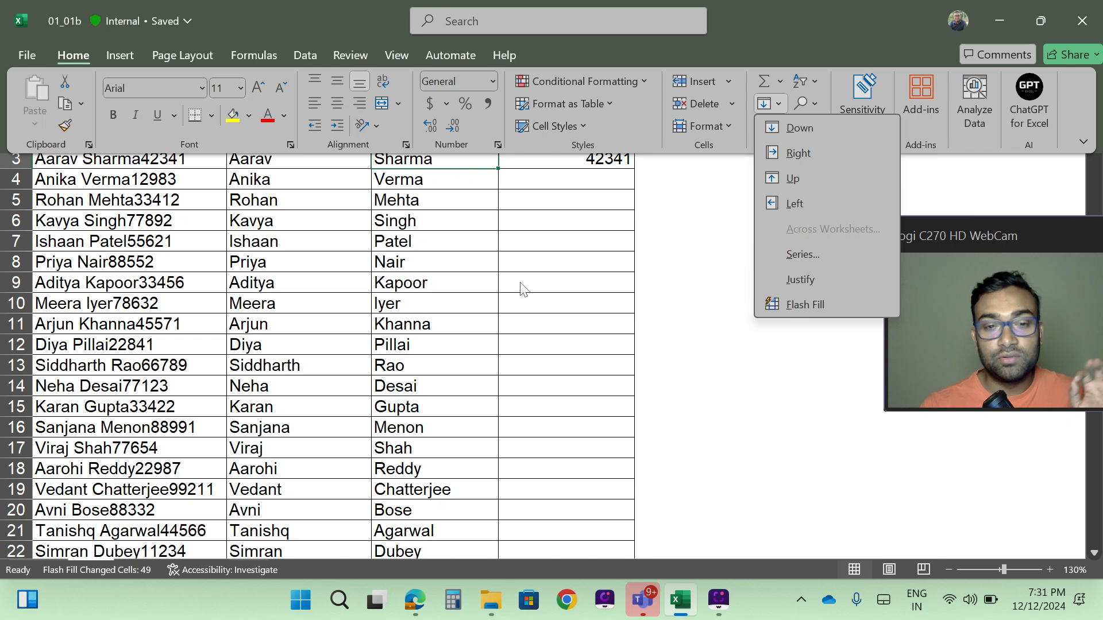
pyautogui.click(557, 198)
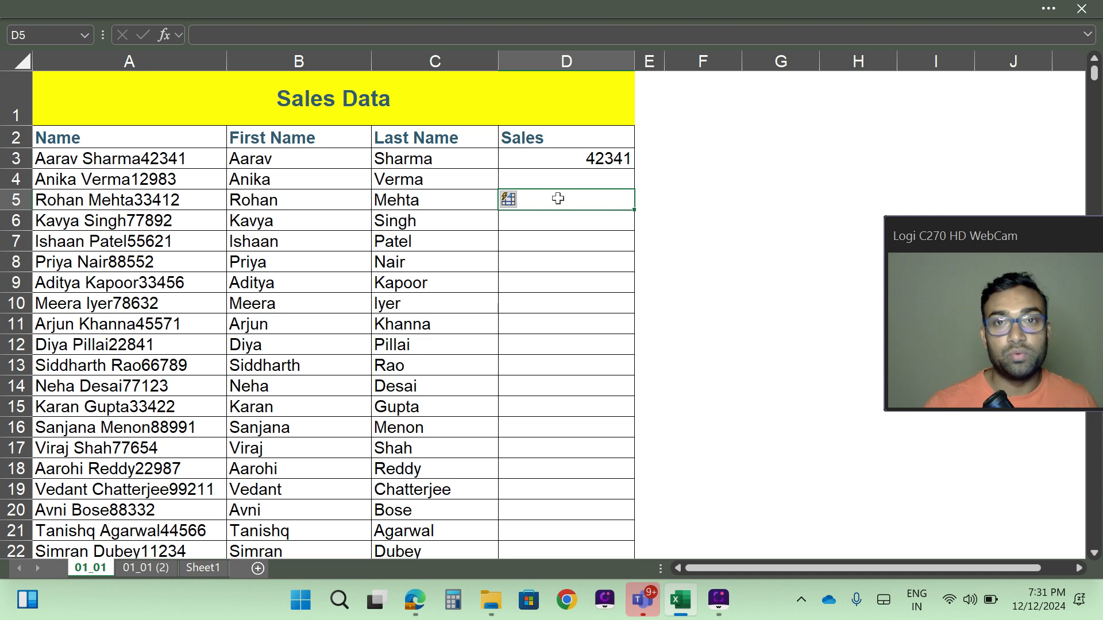
# Flash Fill the rest of the Sales column from D4, following the sample in D3, and look over the filled rows.
pyautogui.click(558, 179)
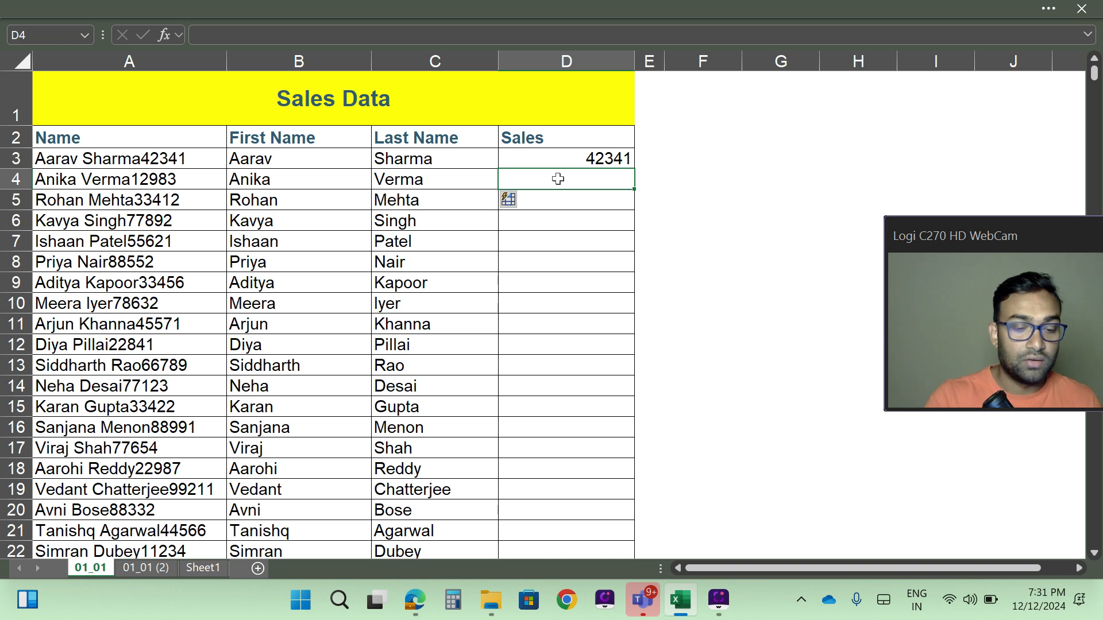
pyautogui.hotkey('ctrl', 'e')
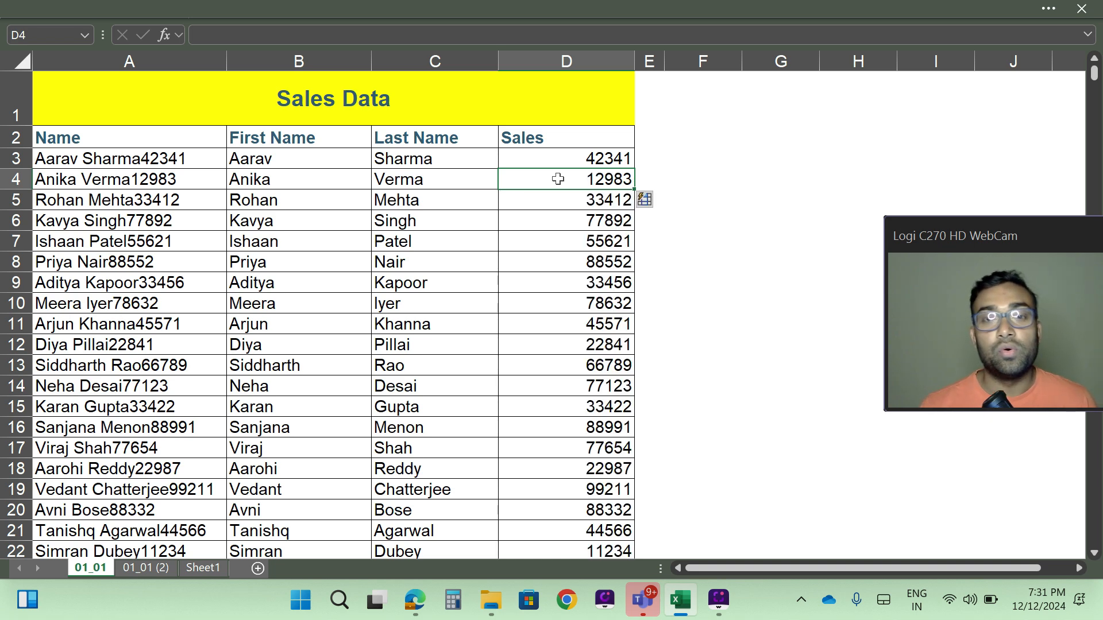
pyautogui.scroll(-4, 497, 317)
pyautogui.scroll(4, 491, 356)
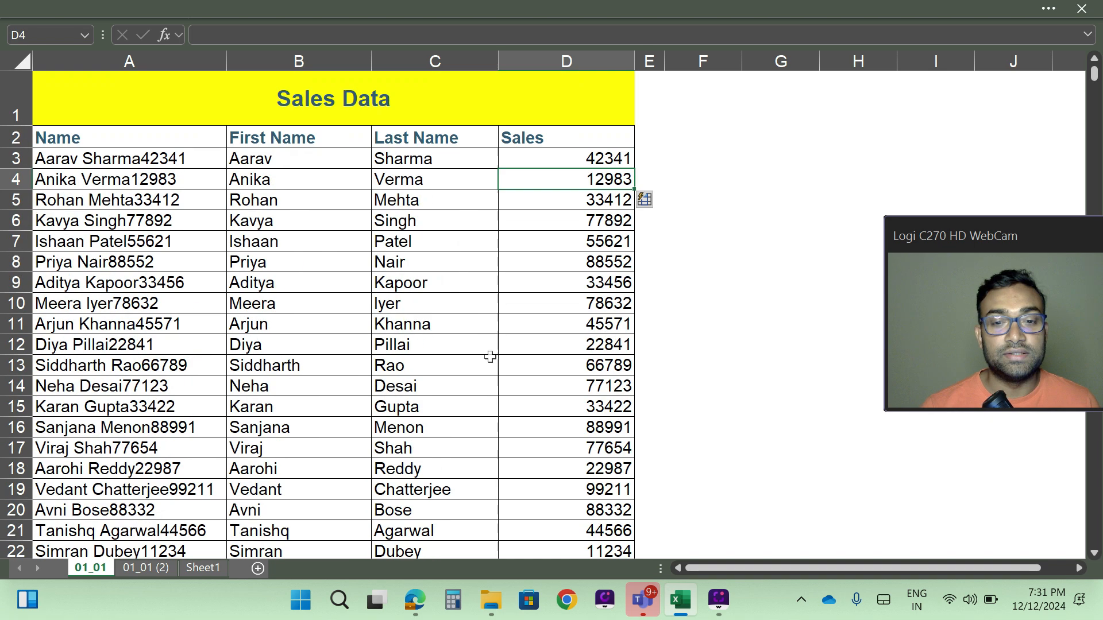